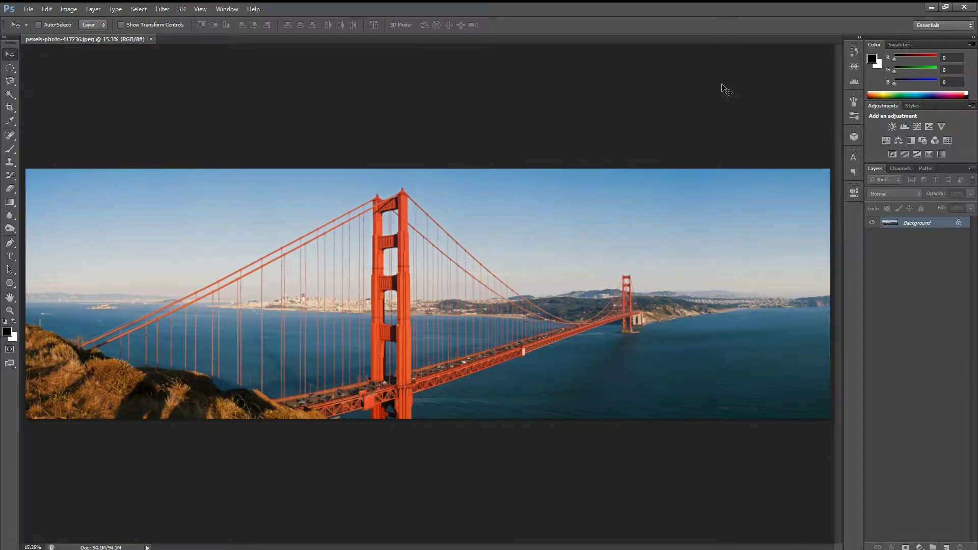
Step: Add a Black & White adjustment layer with the Reds, Cyans and Blues sliders lowered
click(922, 546)
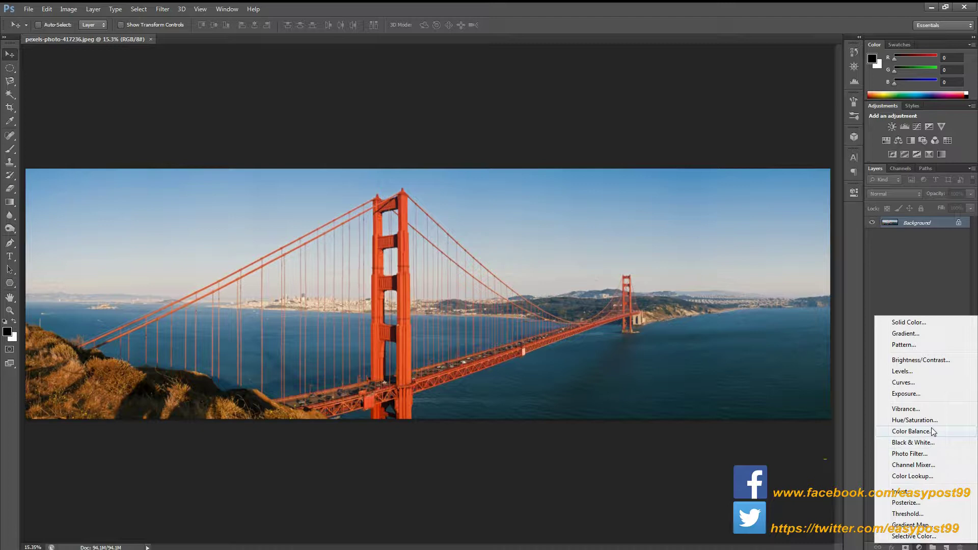
click(926, 443)
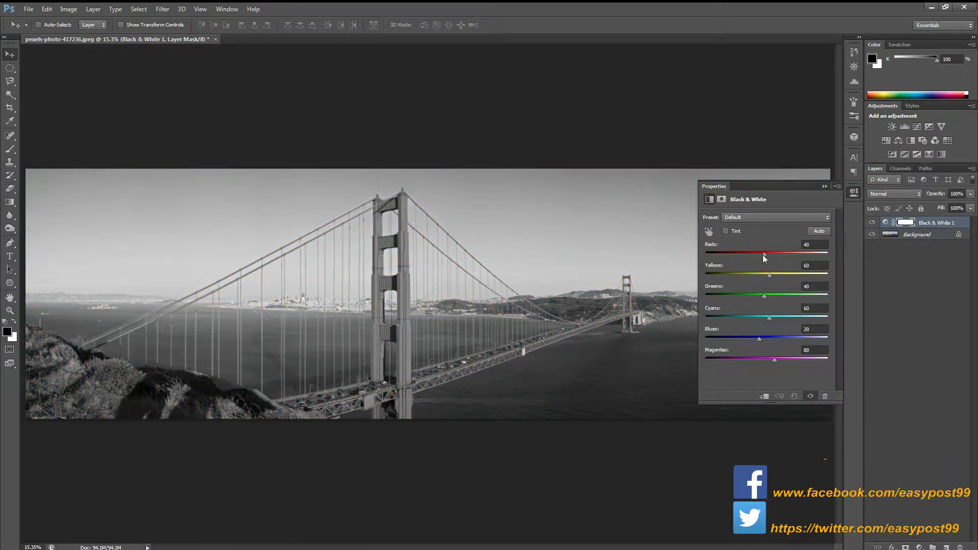
drag(763, 255, 759, 255)
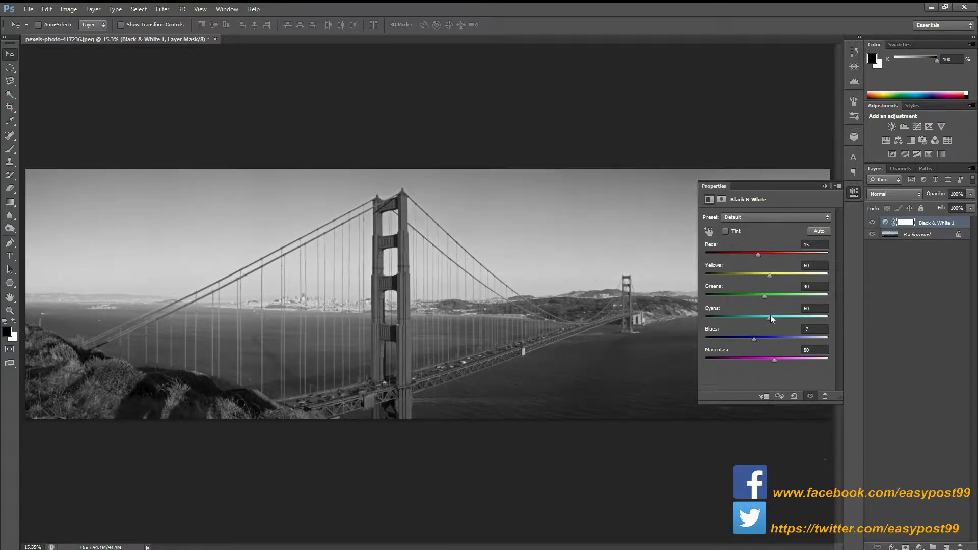
drag(770, 318, 769, 318)
click(824, 187)
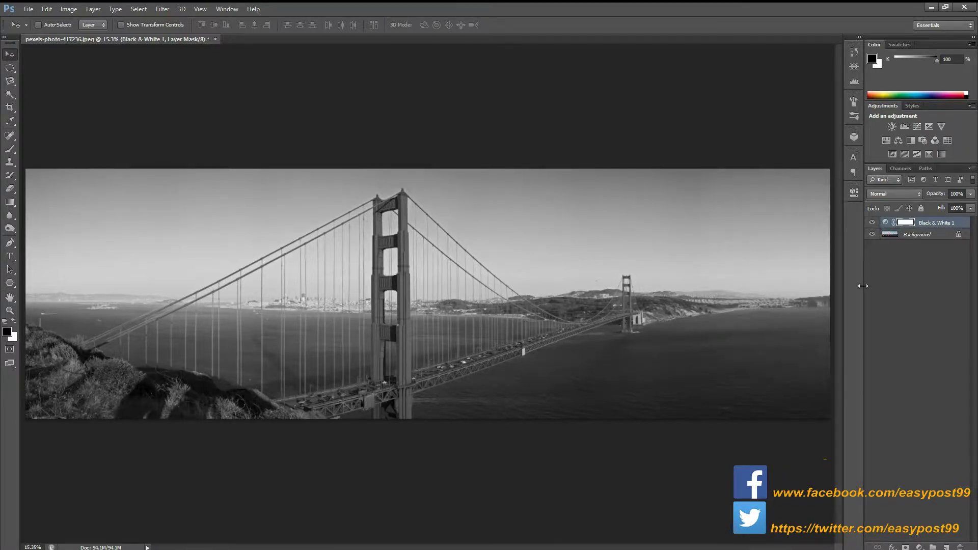
Step: Add a Curves layer with an S-curve of midpoint, raised highlight and lowered shadow points
click(921, 547)
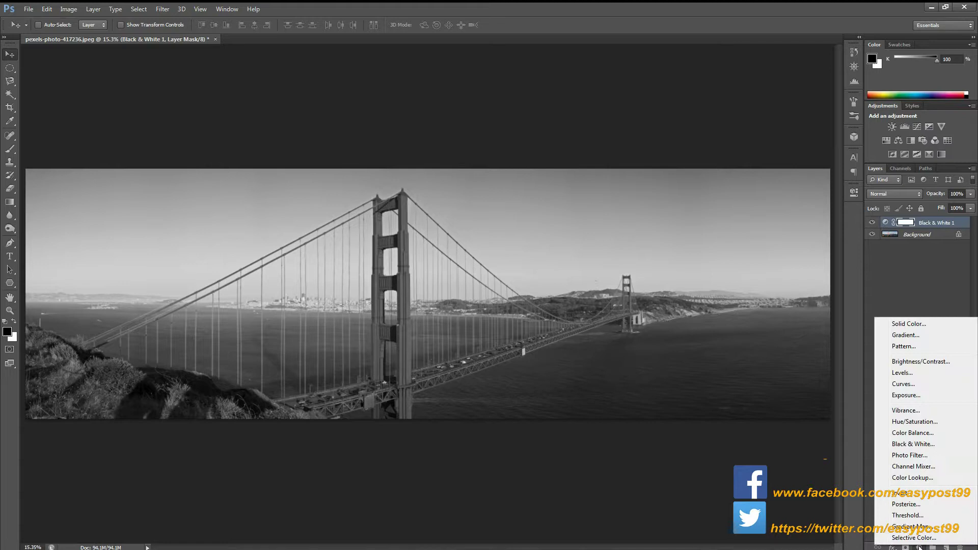
click(904, 384)
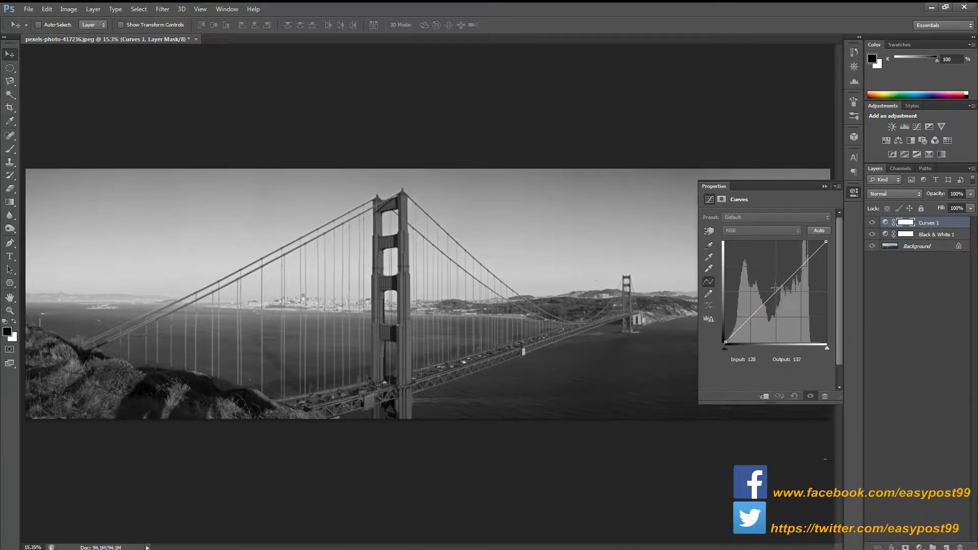
click(777, 291)
click(795, 269)
drag(796, 269, 794, 266)
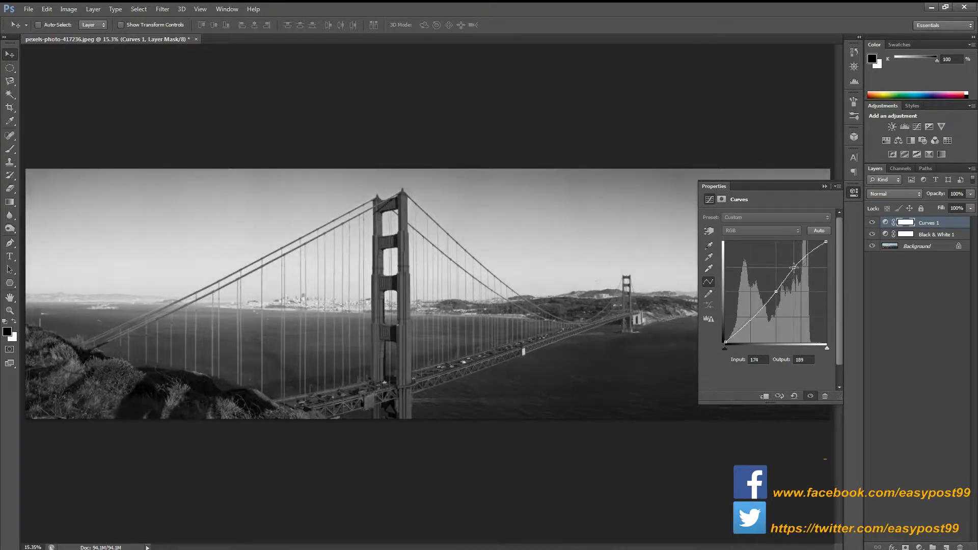
click(754, 317)
drag(756, 315, 757, 316)
click(823, 186)
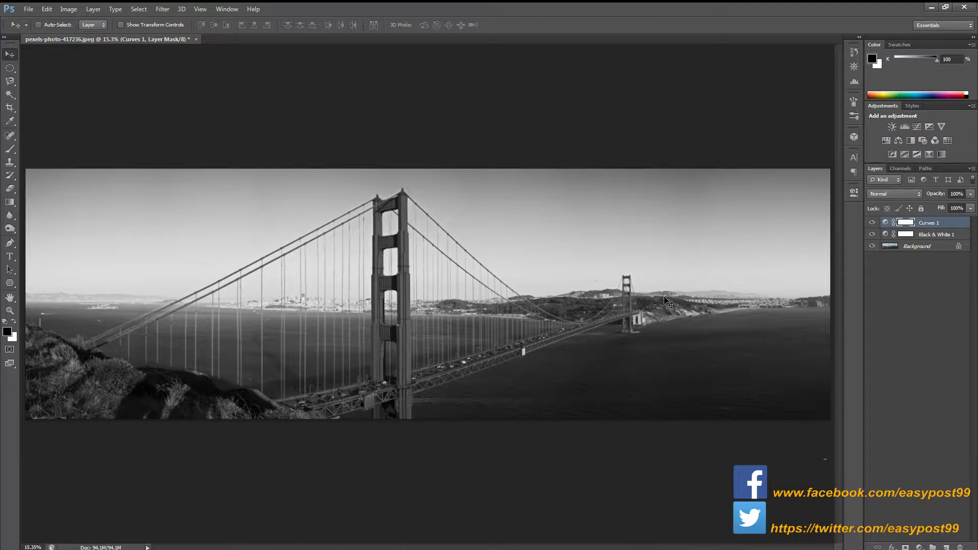
Step: Add 'SAN FRANCISCO' in white 300 pt Impact on the photo's left side
key(t)
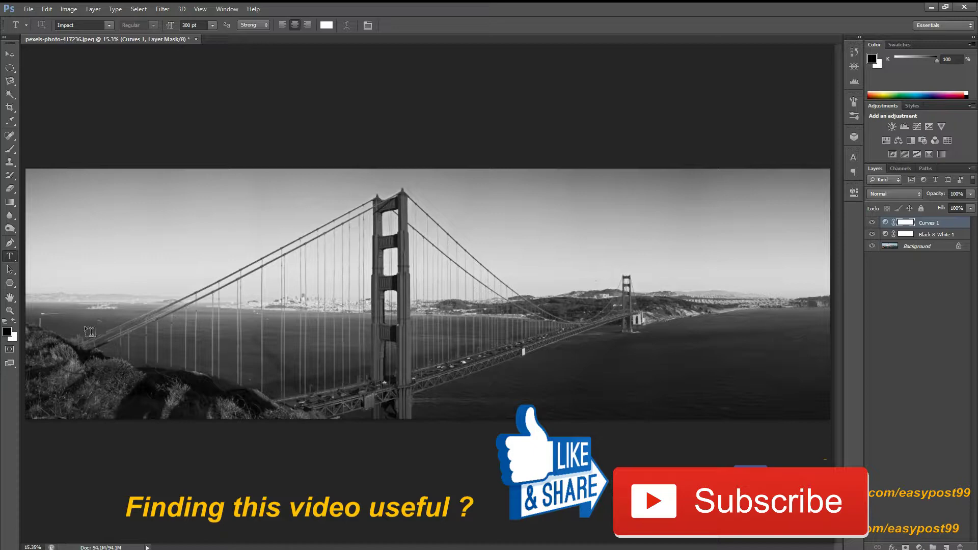
click(75, 298)
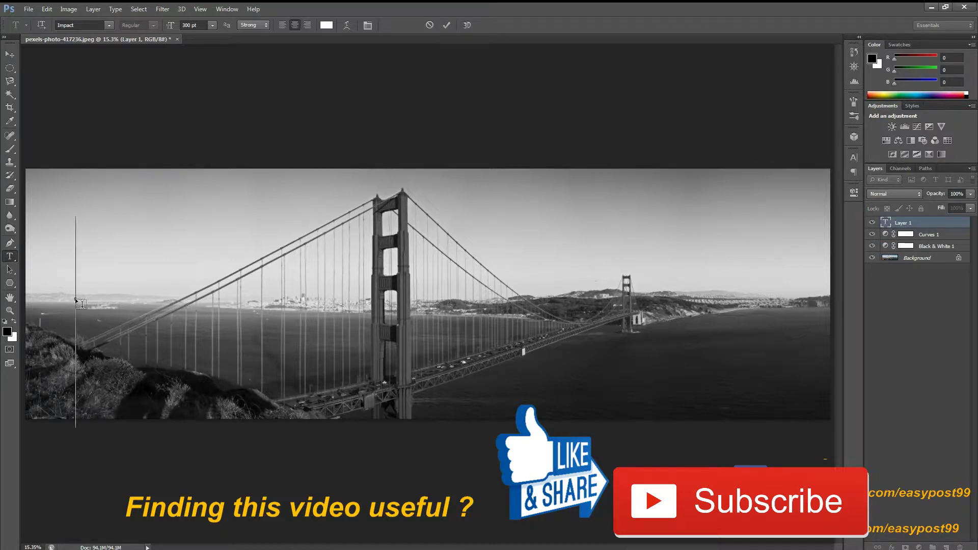
text(SAN )
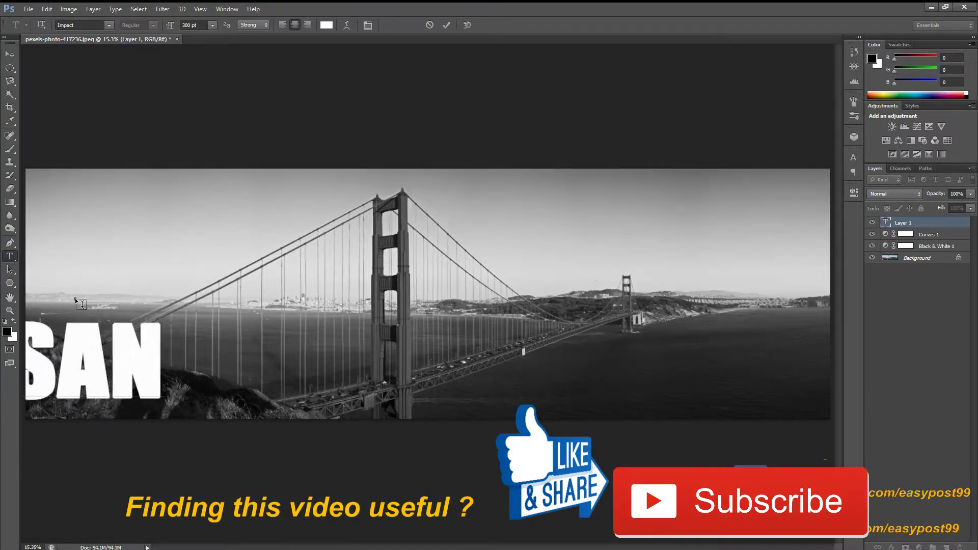
text(FRAN)
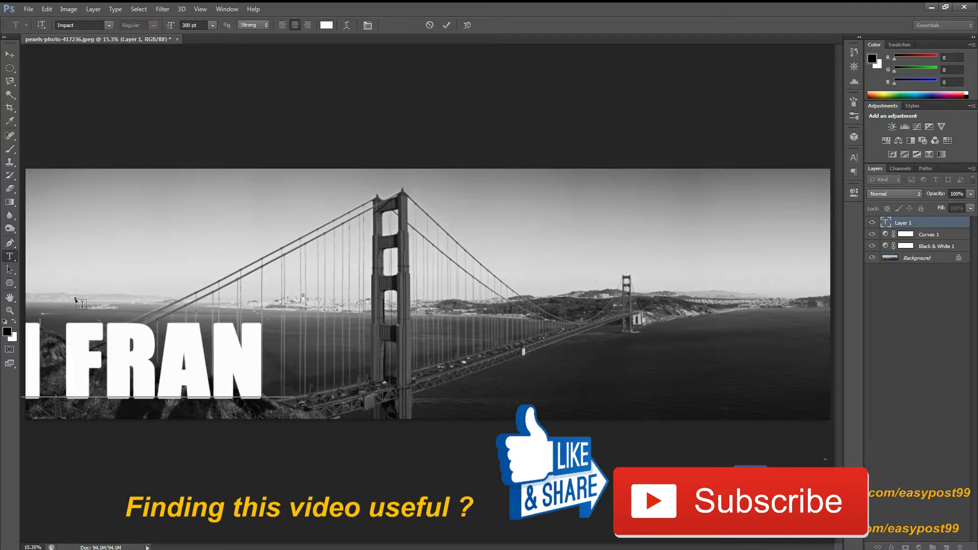
text(CISCO)
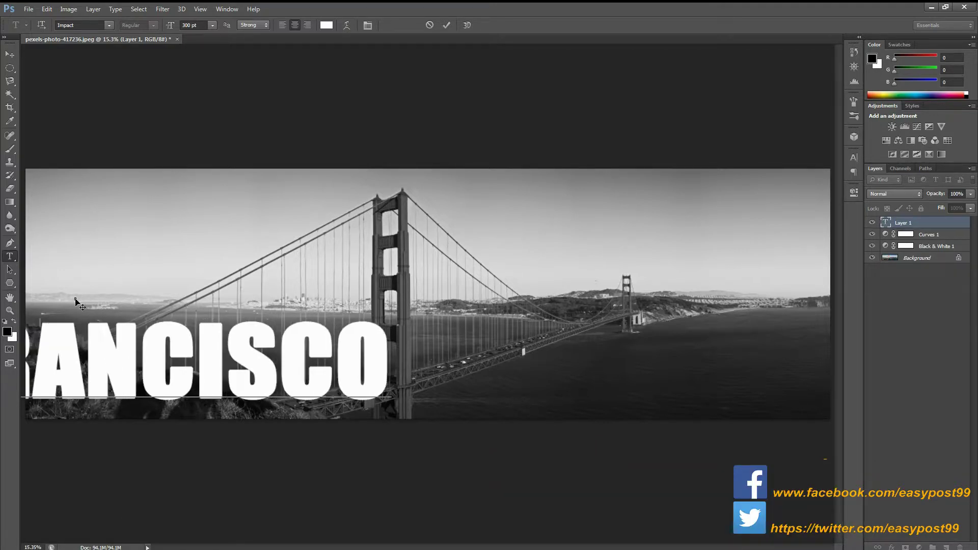
click(446, 25)
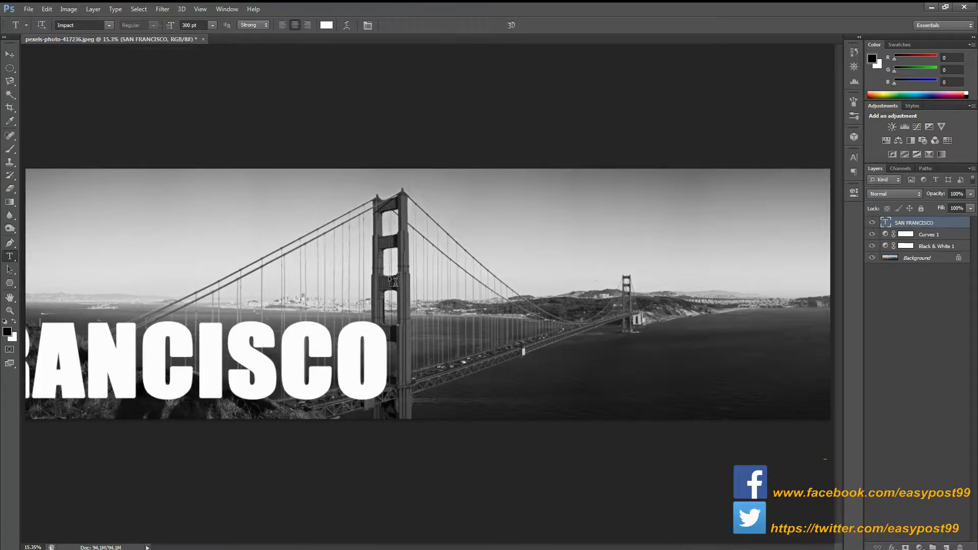
Step: Move the SAN FRANCISCO text onto the lower photo and stretch it to the right edge
key(v)
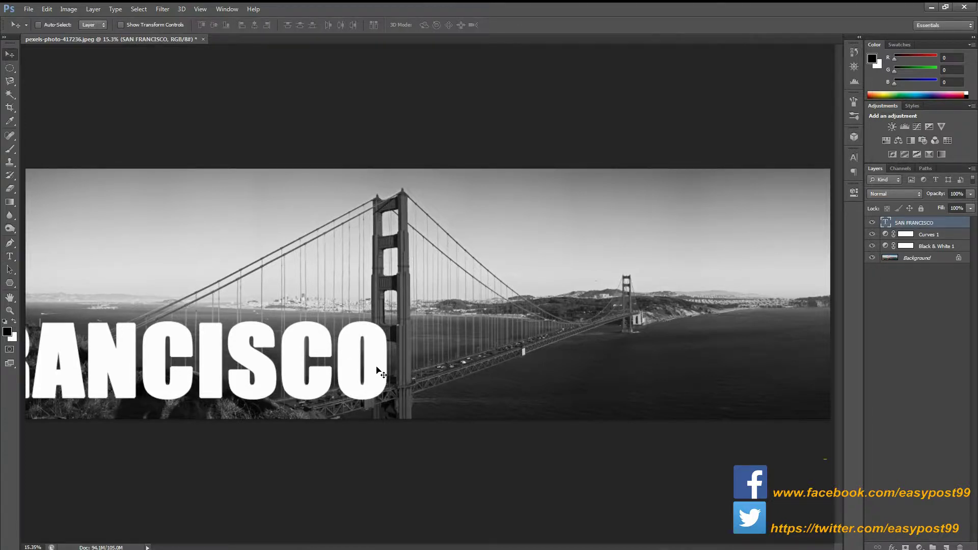
mouse_move(376, 371)
mouse_down()
mouse_move(410, 389)
mouse_move(399, 384)
mouse_move(398, 393)
mouse_up()
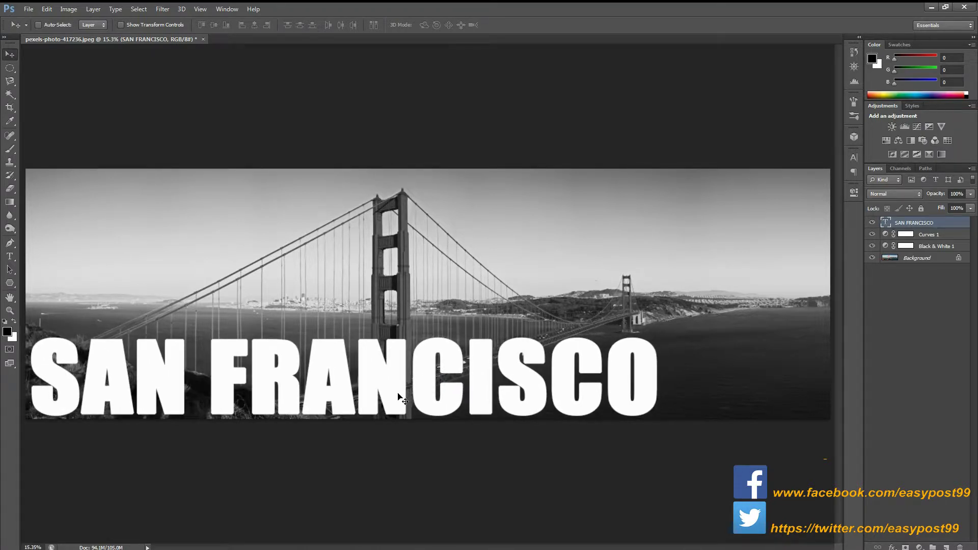
key(ctrl+t)
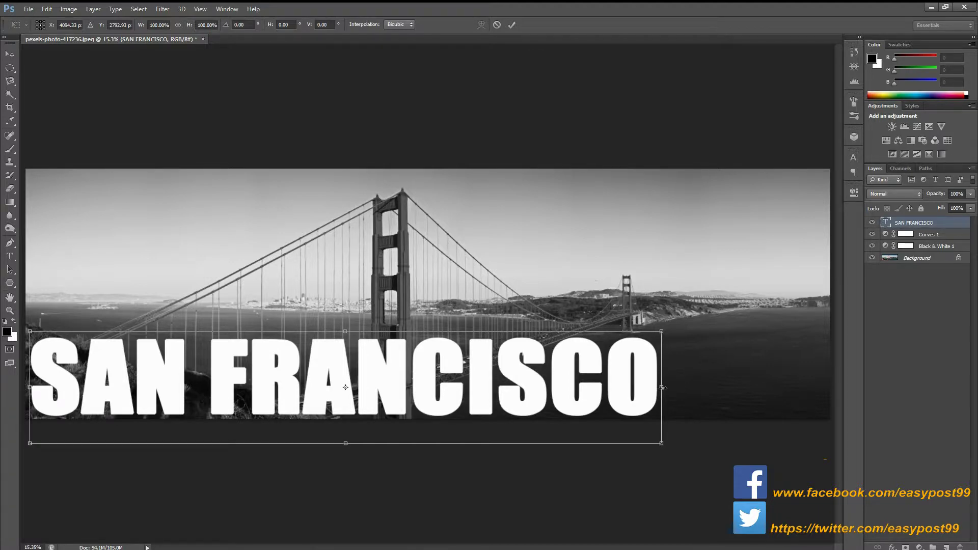
drag(662, 388, 831, 386)
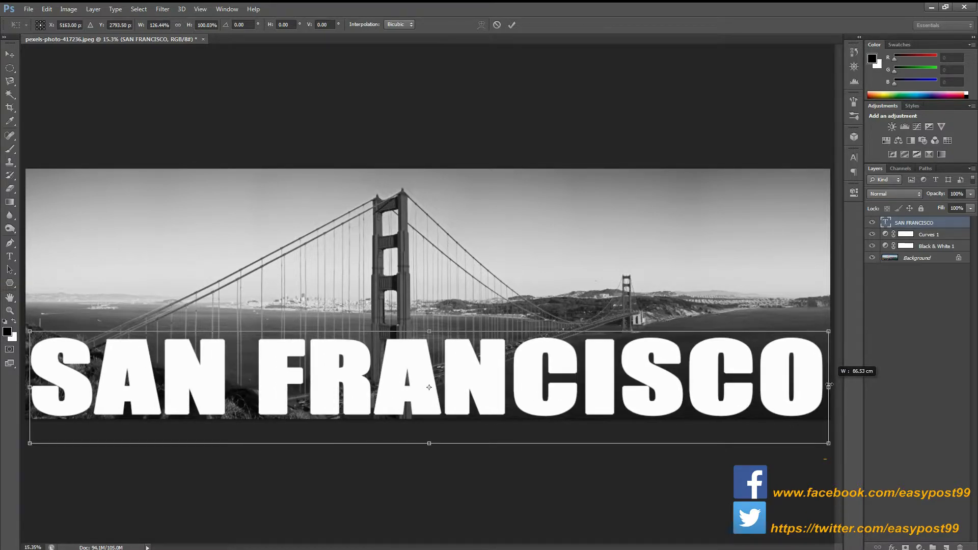
drag(829, 386, 827, 387)
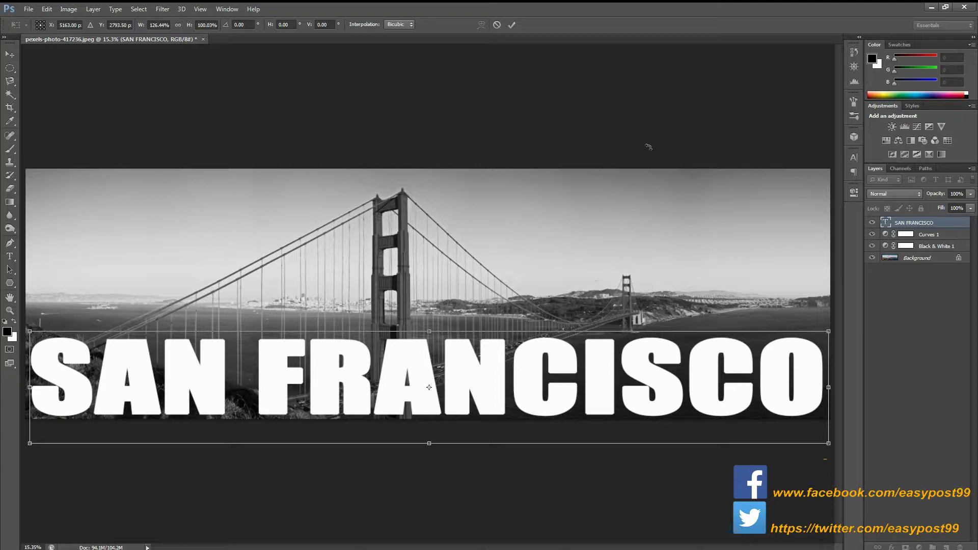
click(511, 26)
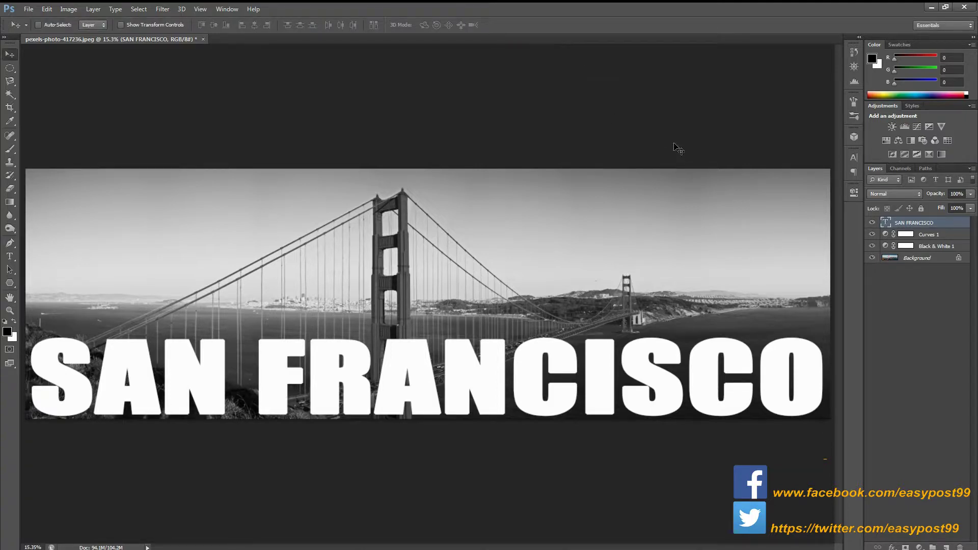
Step: Set the SAN FRANCISCO layer to Difference blending and enable Color Overlay in Blending Options
click(915, 196)
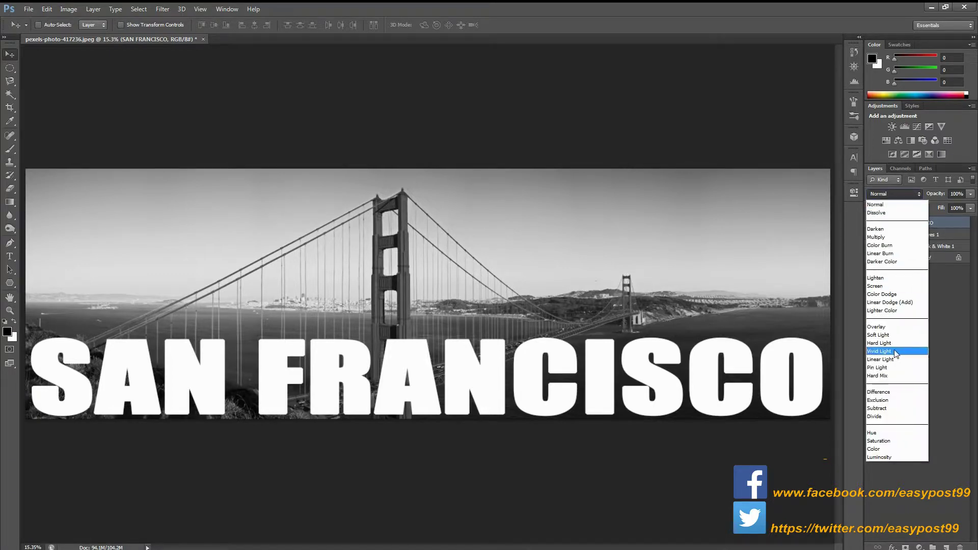
click(887, 392)
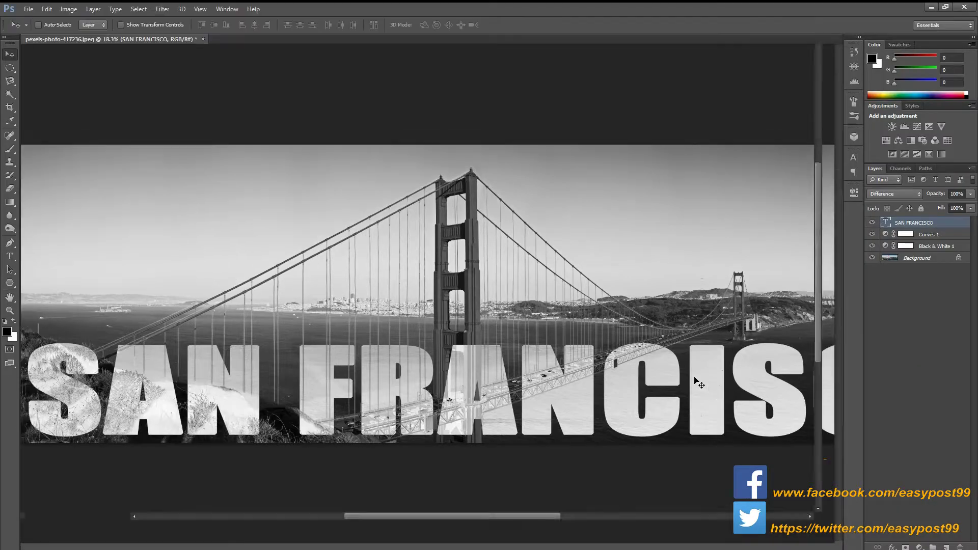
scroll(699, 382, down, 1)
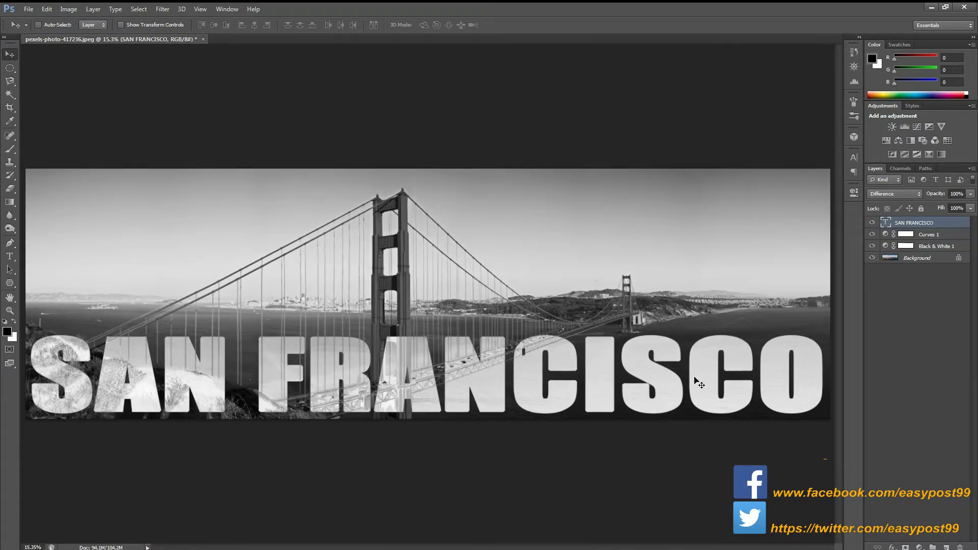
right_click(940, 224)
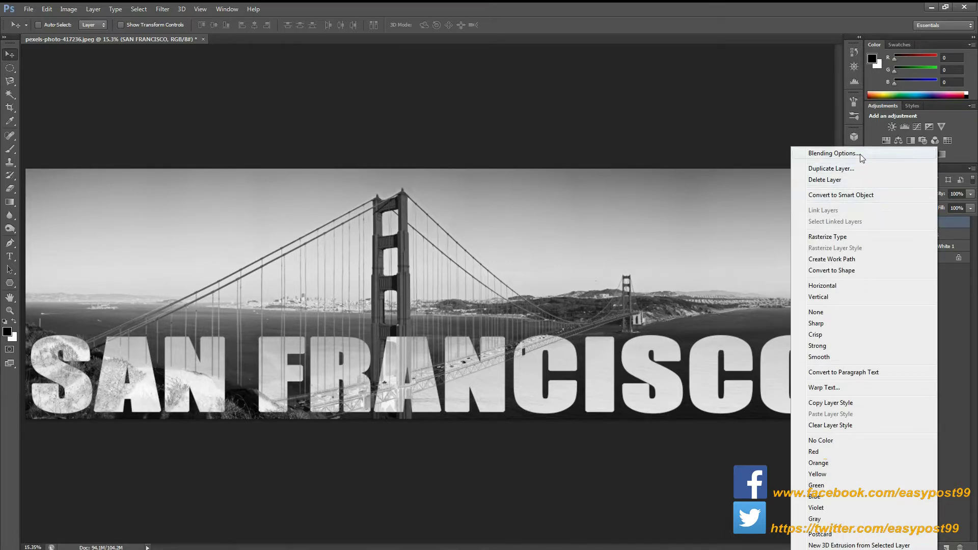
click(833, 154)
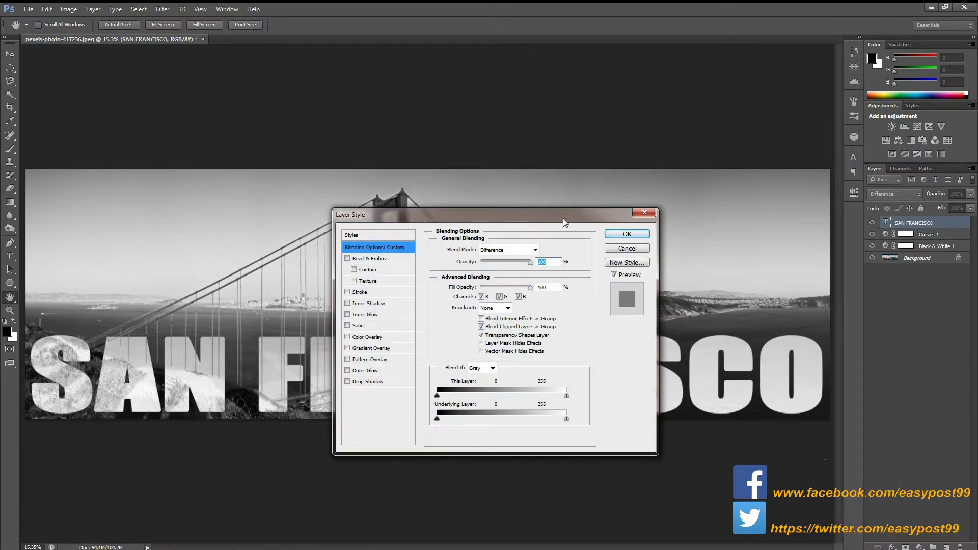
click(372, 341)
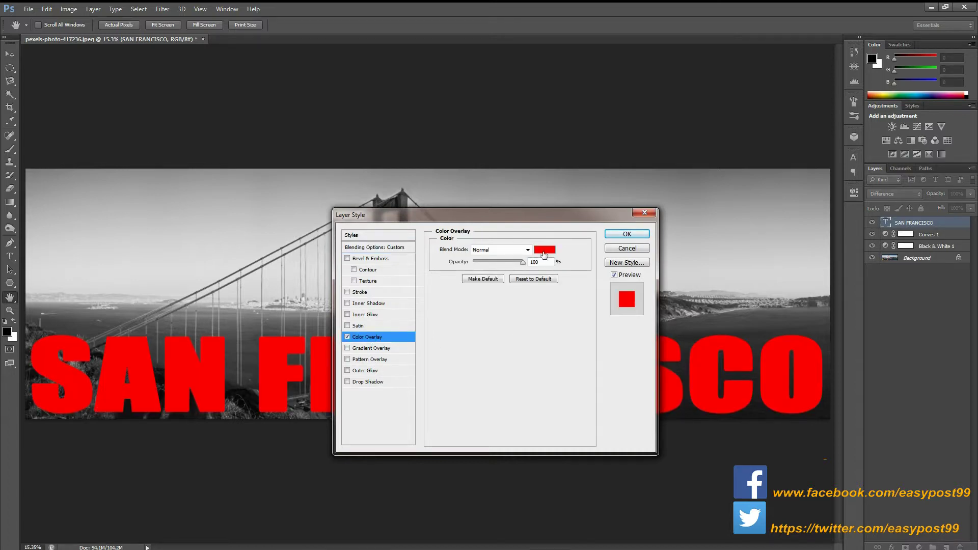
Step: Change the Color Overlay colour to bright cyan (00fcff)
click(543, 252)
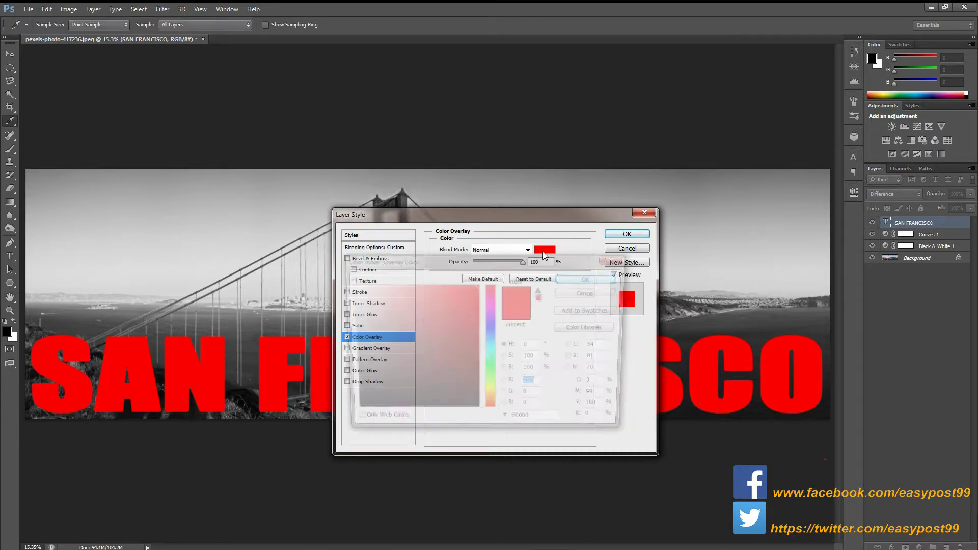
click(493, 346)
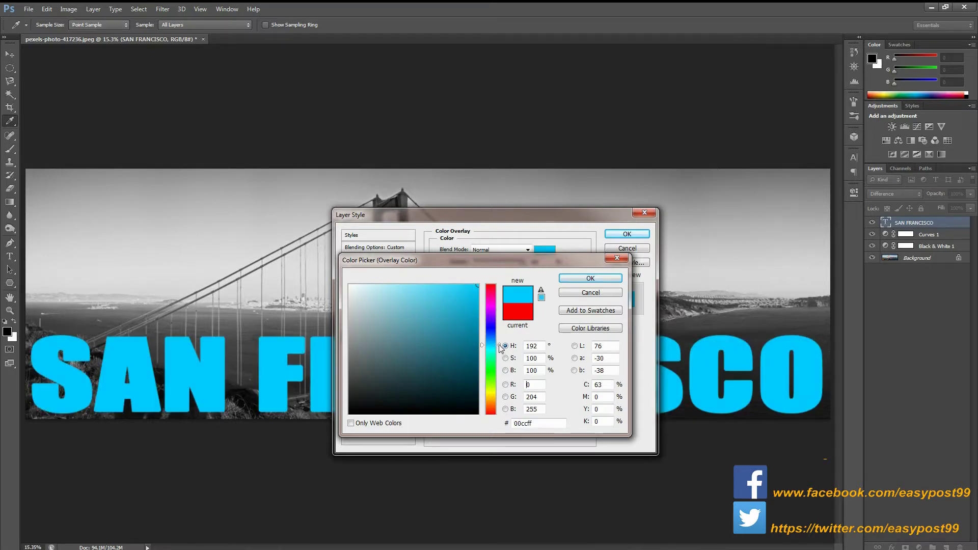
click(498, 353)
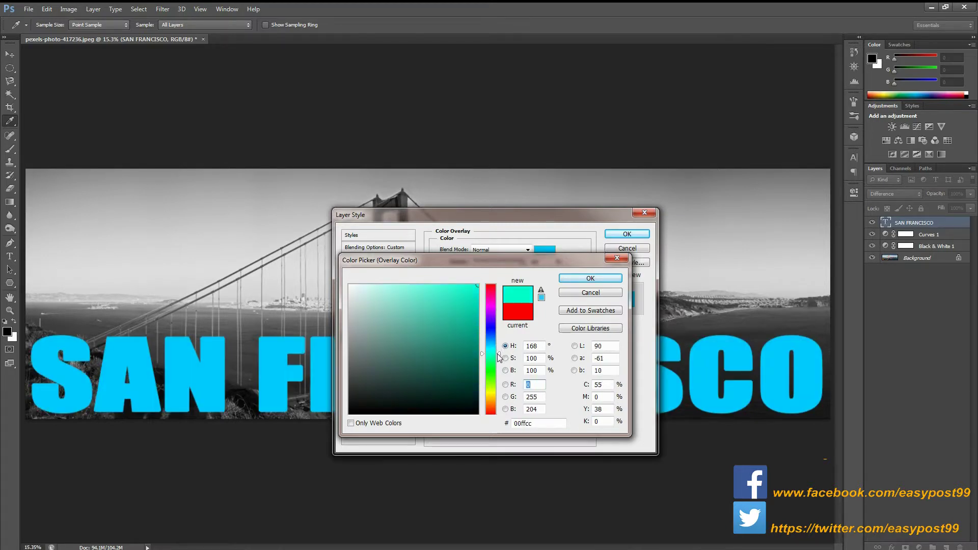
click(498, 353)
click(497, 349)
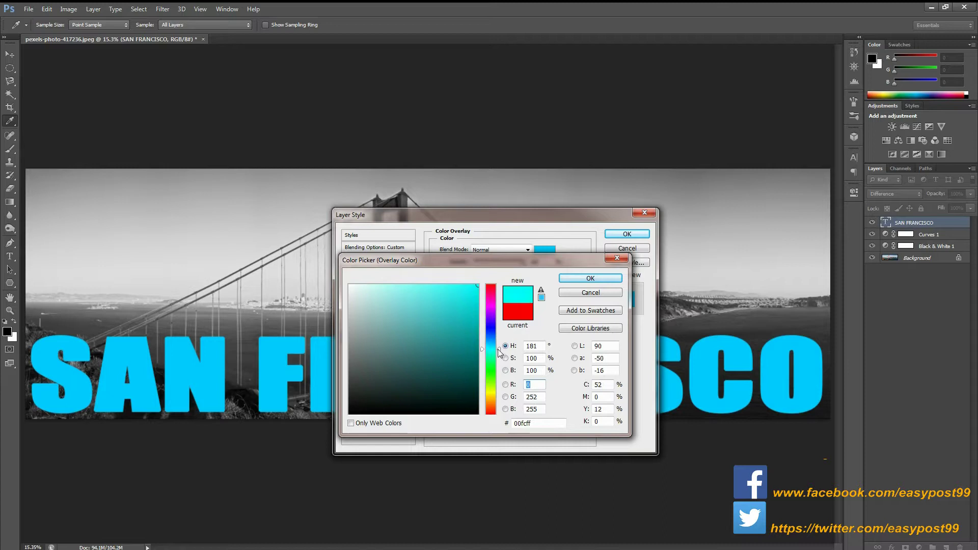
click(577, 280)
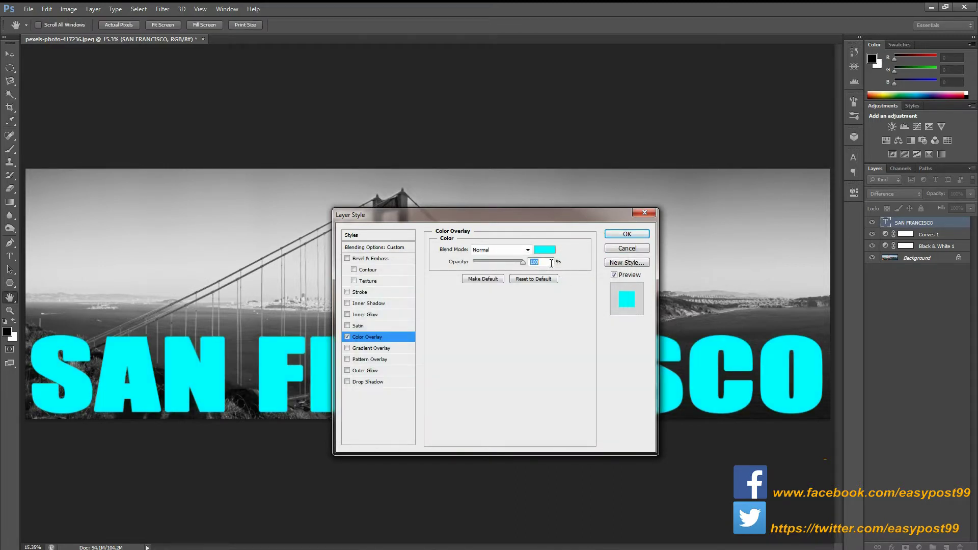
Step: Give the cyan overlay Color blend mode and 25% opacity, and apply the layer style
click(528, 250)
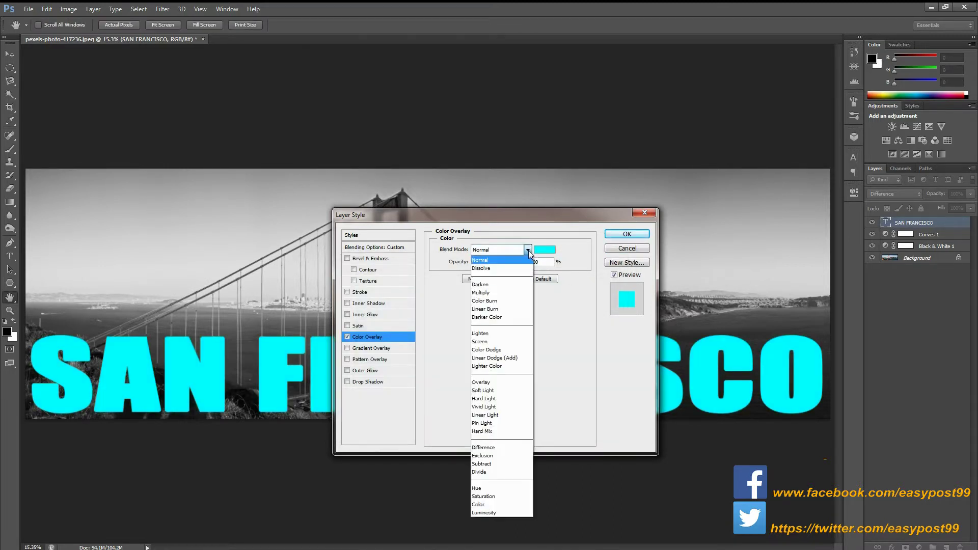
click(511, 506)
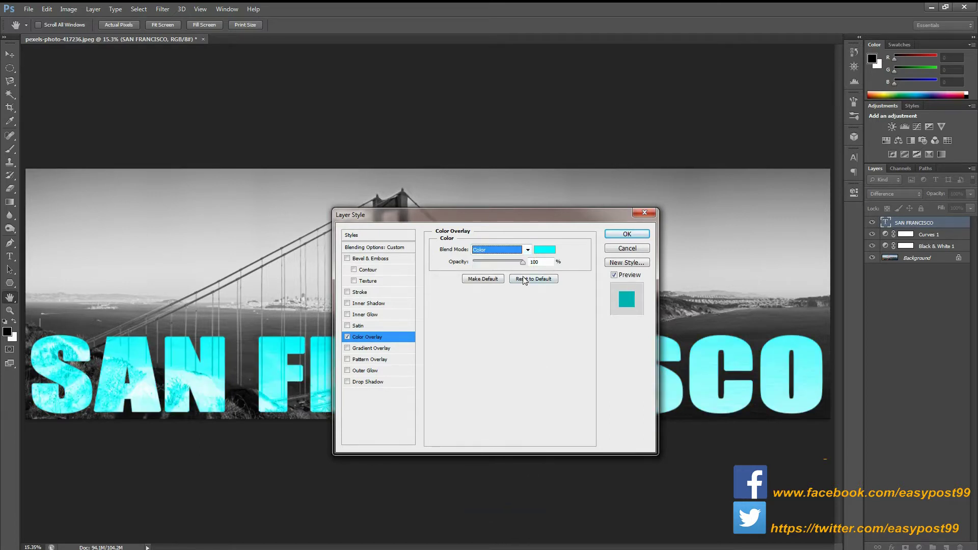
double_click(534, 263)
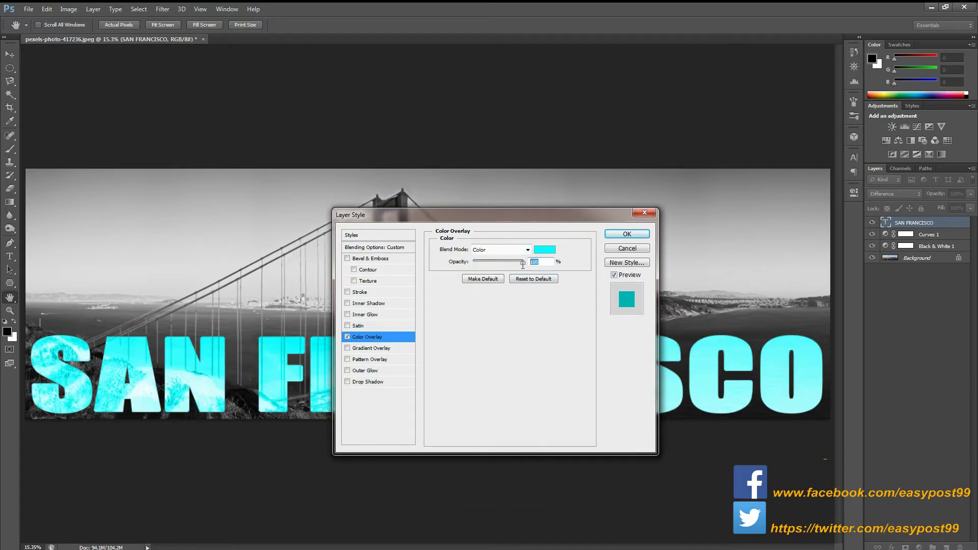
text(25)
click(613, 235)
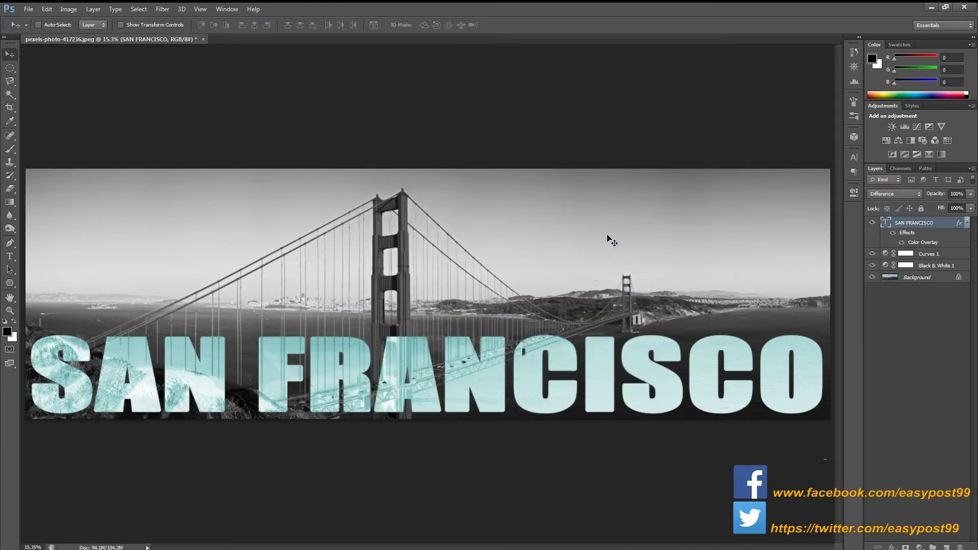